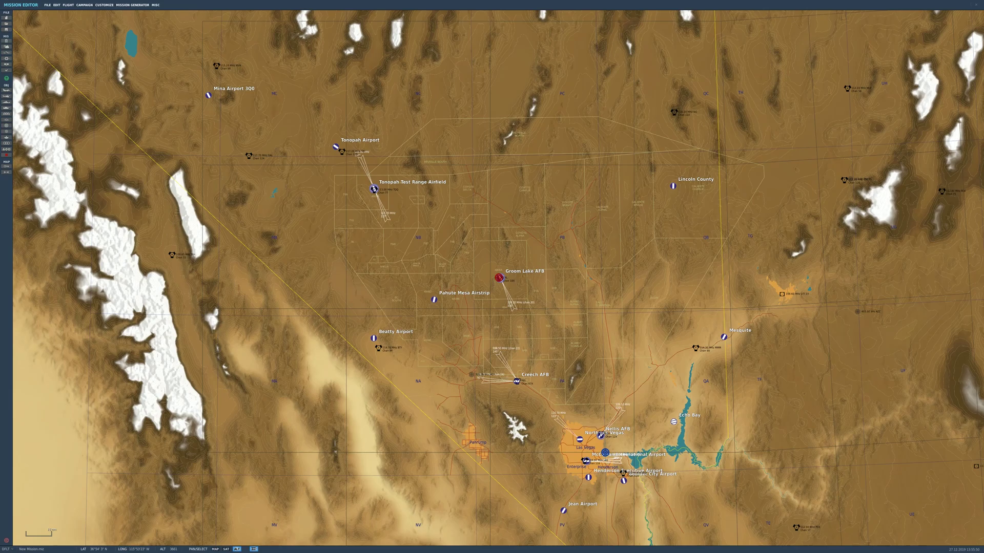
Switch away from the Mission Editor's Nevada map to another window.
key("alt+Tab")
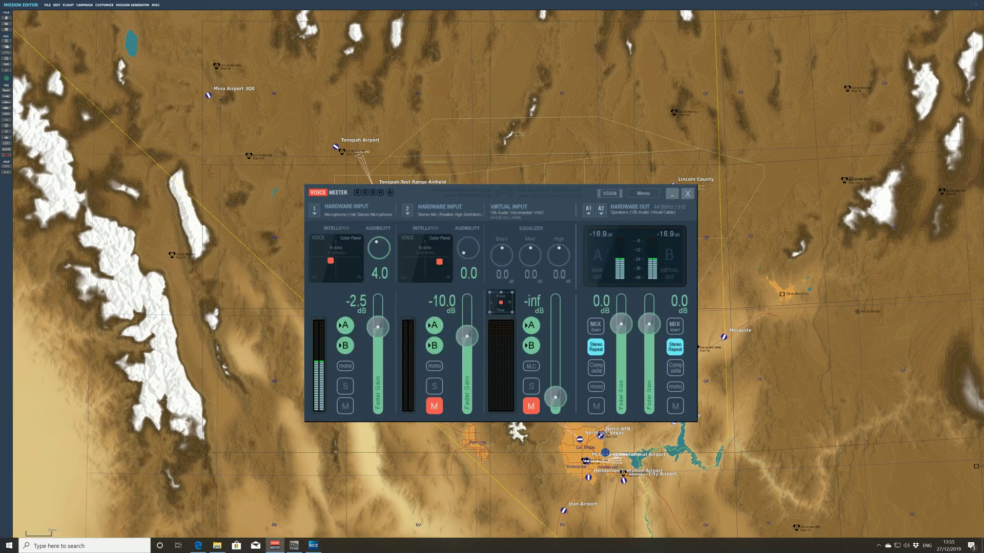
In ED Forums, open the Mist sticky thread under Mission Editor Discussion and Questions.
key("alt+Tab")
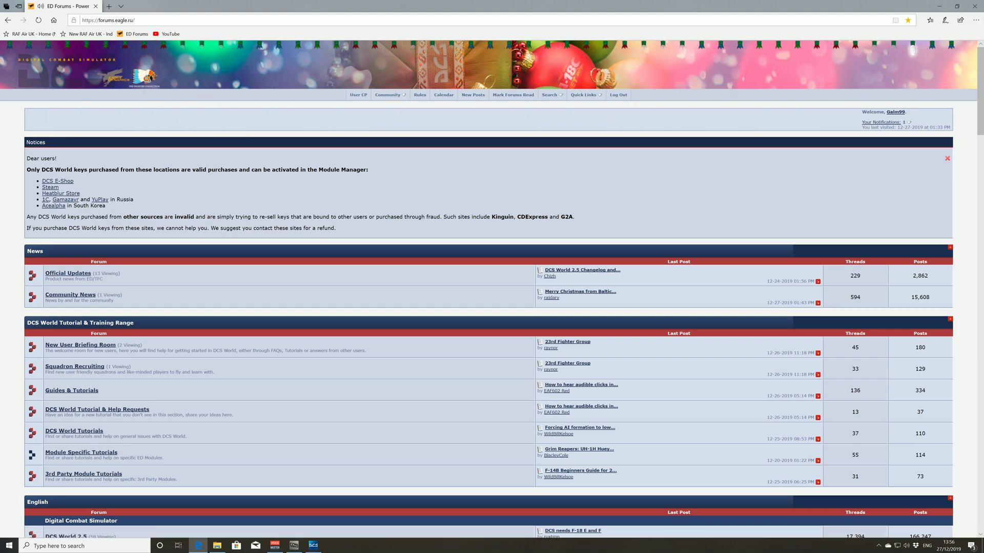
scroll(488, 290, "down", 20)
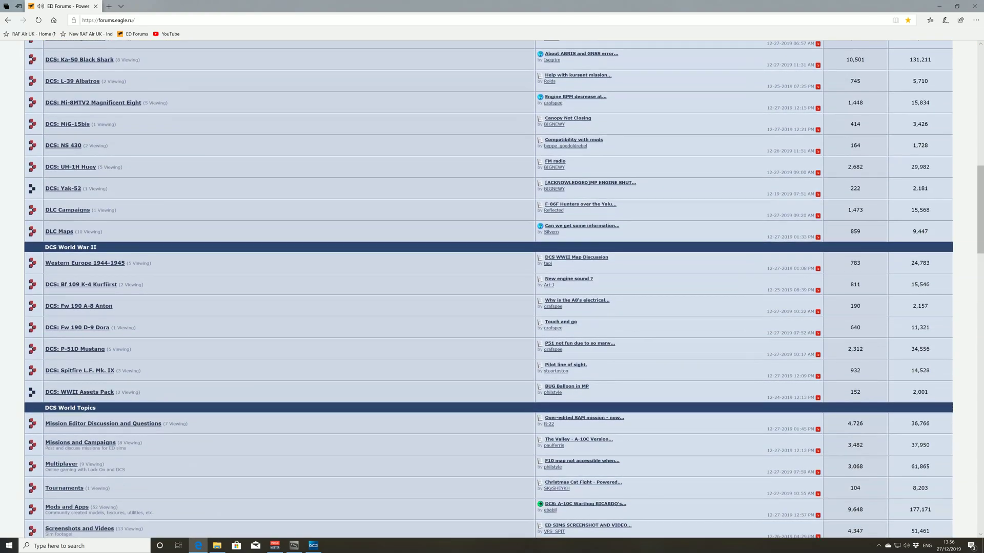
left_click(102, 349)
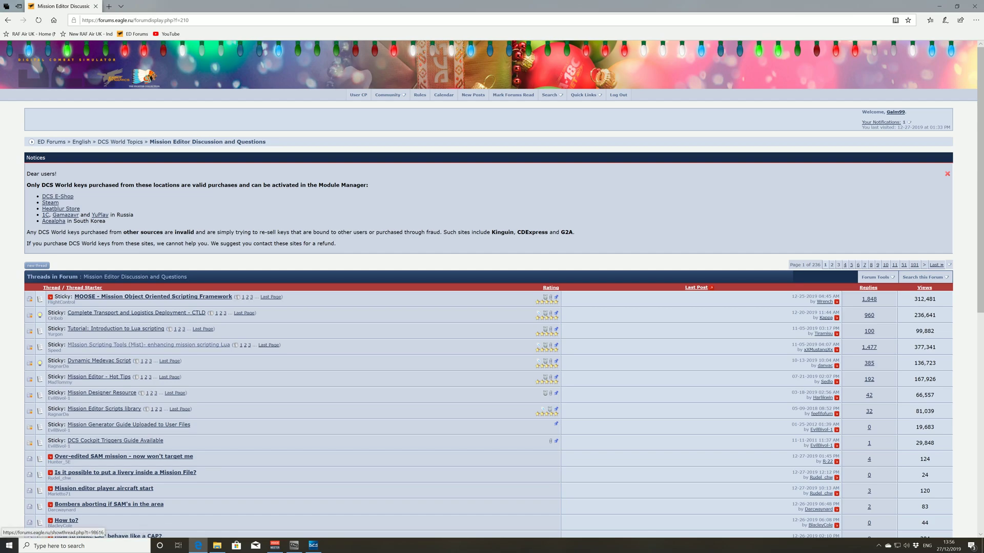
mouse_move(92, 345)
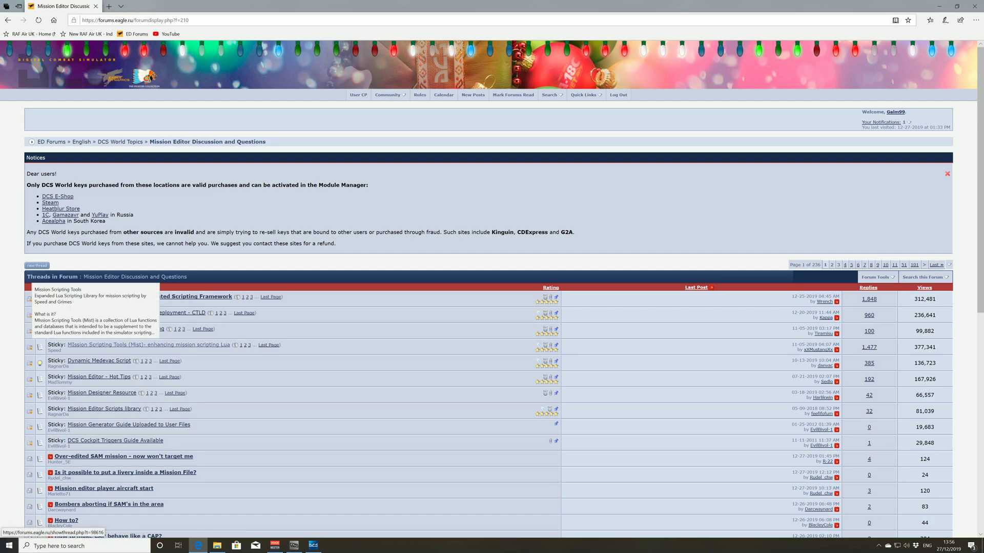
left_click(92, 345)
scroll(178, 194, "down", 3)
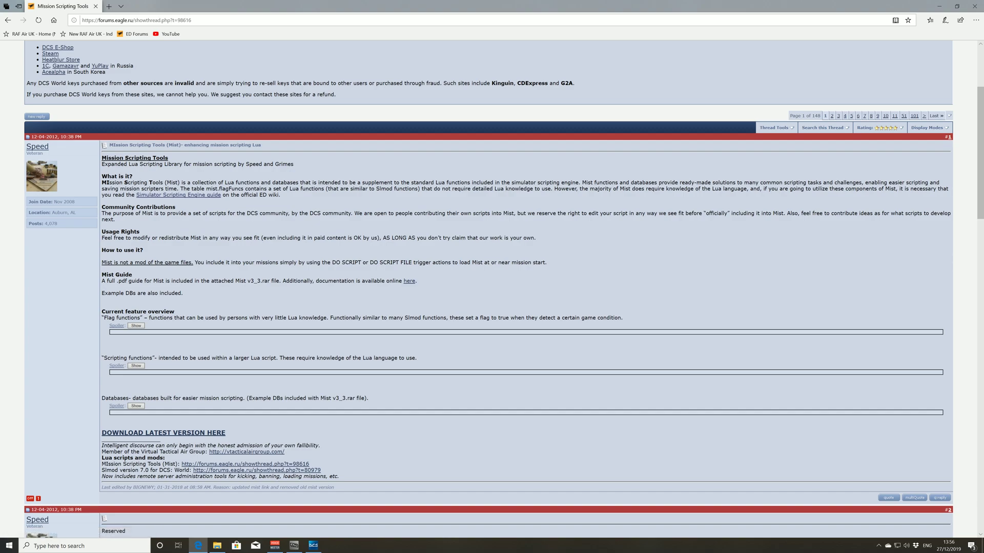
Download mist_4_3_74.rar from GitHub's Release 4.3 Hotfix 3 and show it in its folder.
left_click(163, 433)
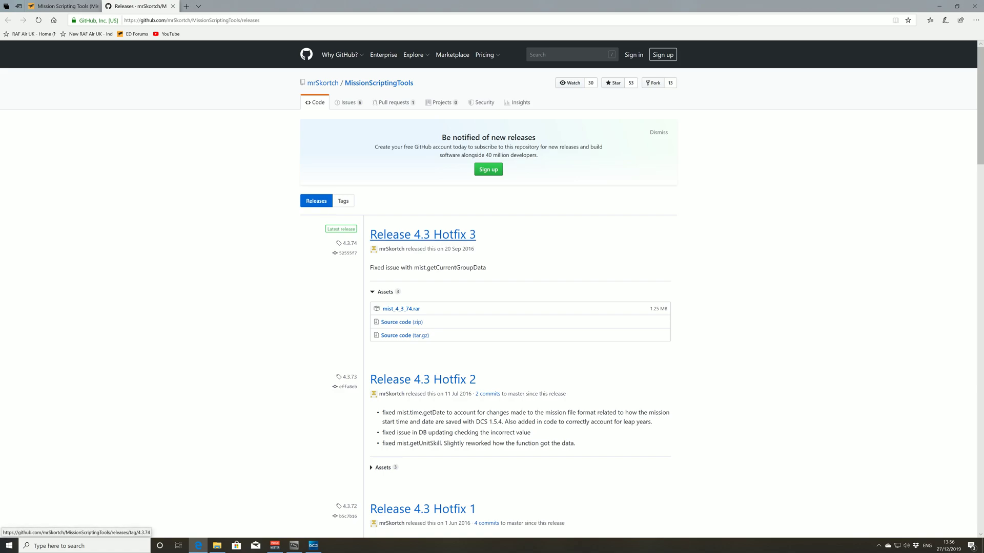
left_click(422, 234)
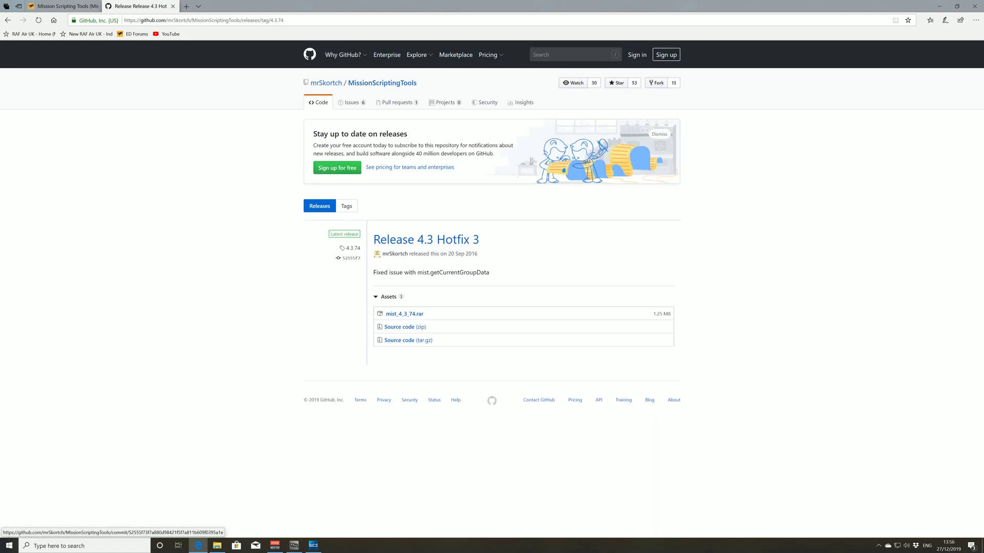
left_click(404, 314)
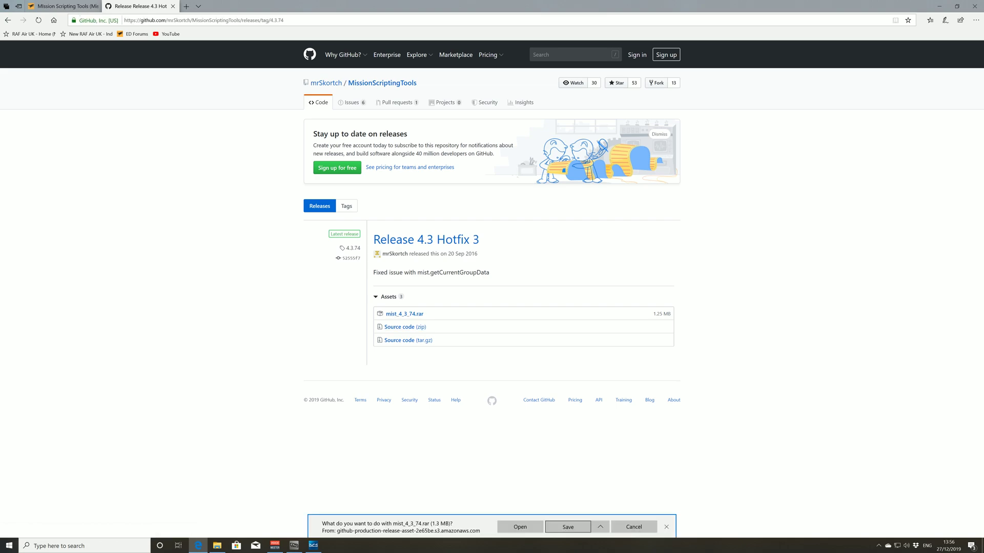
left_click(568, 527)
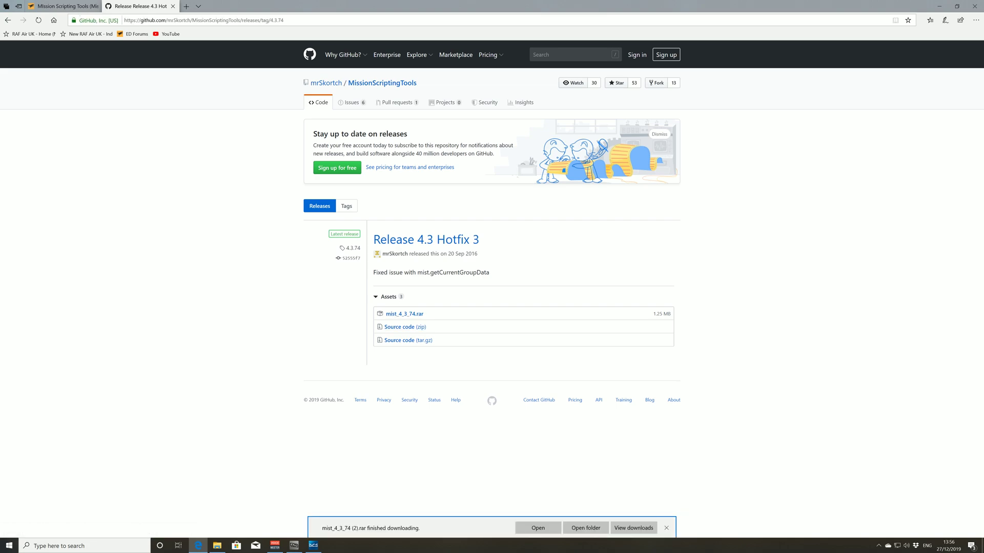
left_click(586, 528)
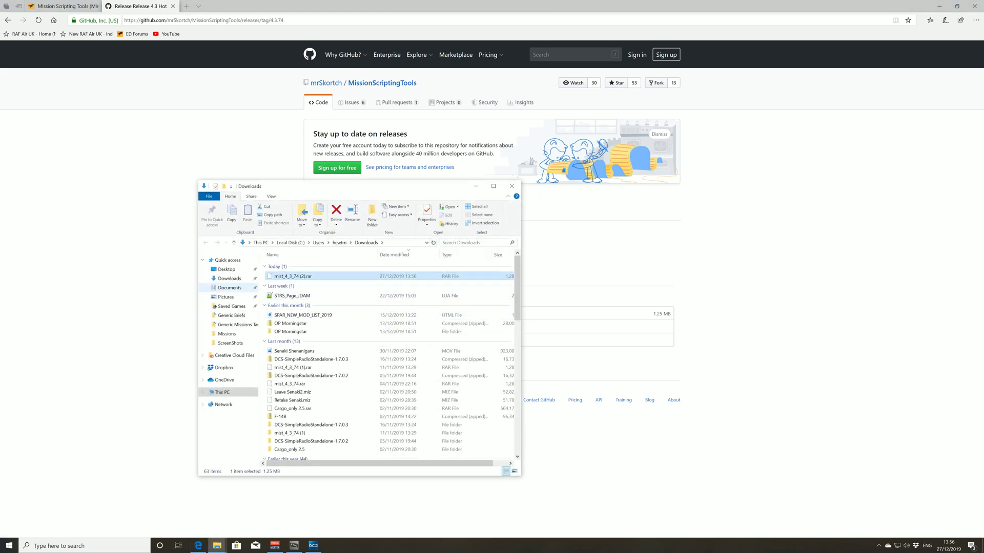
Extract mist_4_3_74.rar into its own folder and open the mist_4_3_74 (2) folder.
right_click(272, 278)
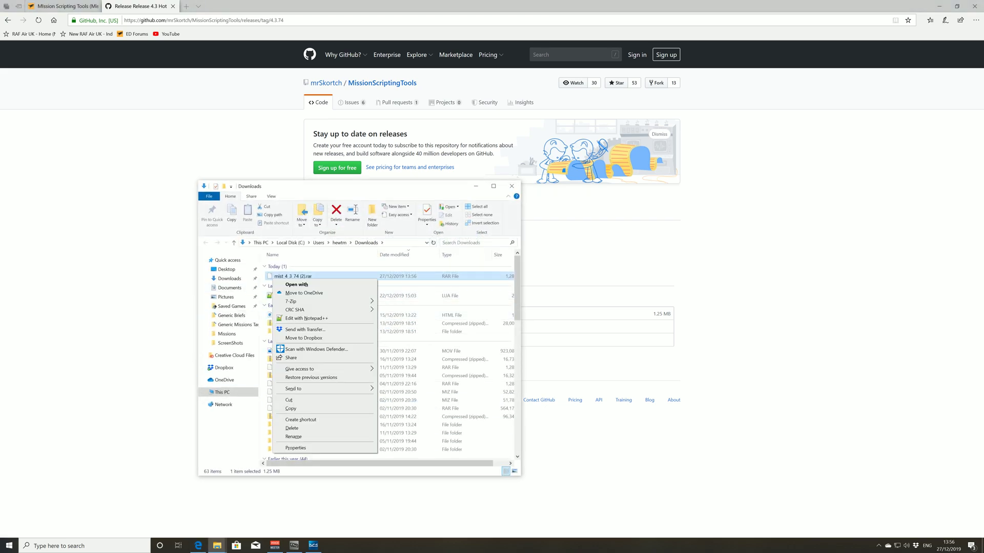
mouse_move(308, 301)
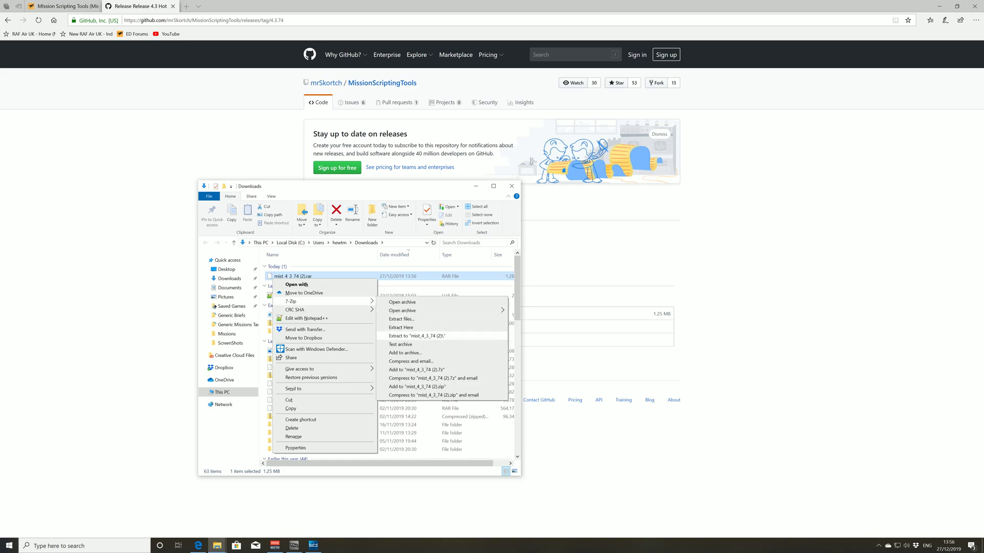
left_click(420, 336)
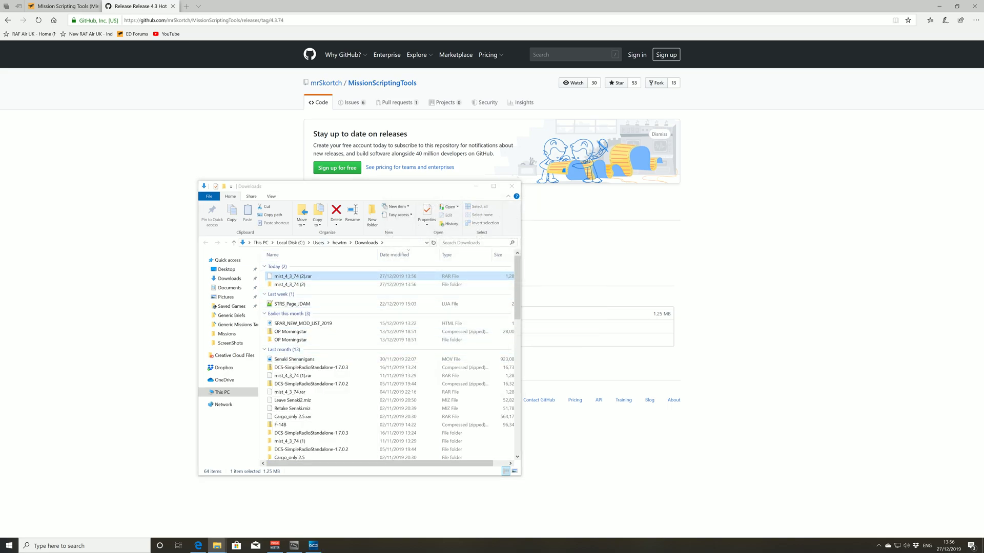
double_click(290, 284)
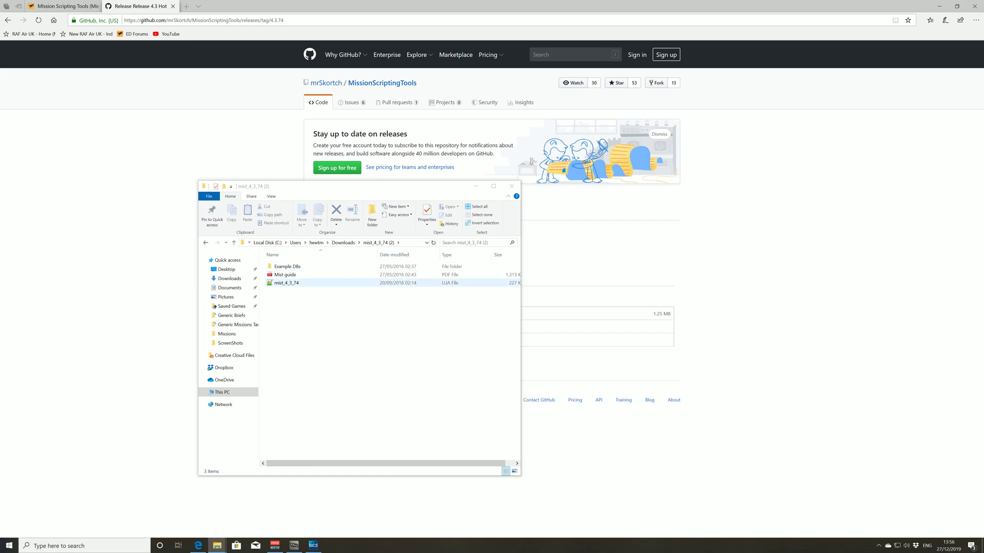
Paste the mist_4_3_74 Lua file into Saved Games and delete the old mist_4_0_57 file.
left_click(287, 283)
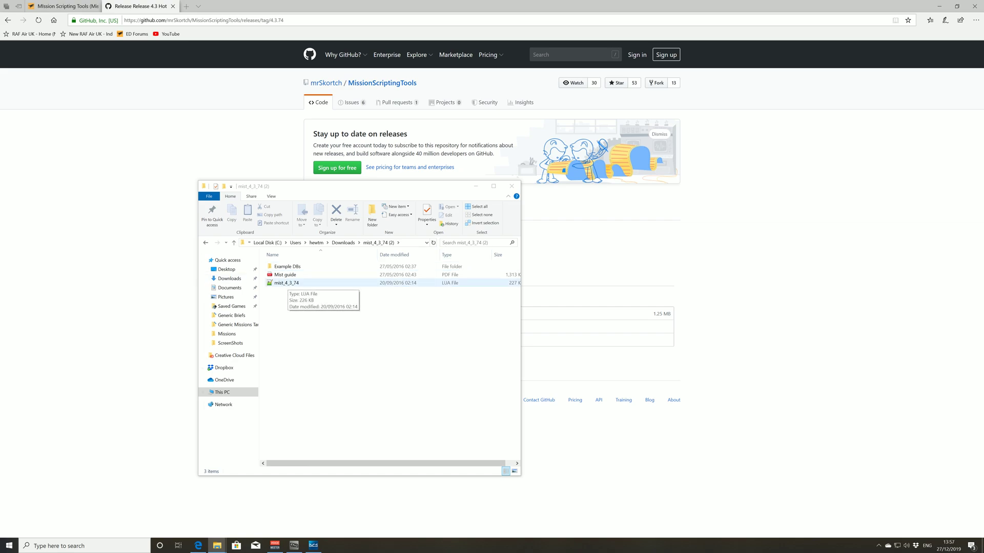
left_click(287, 283)
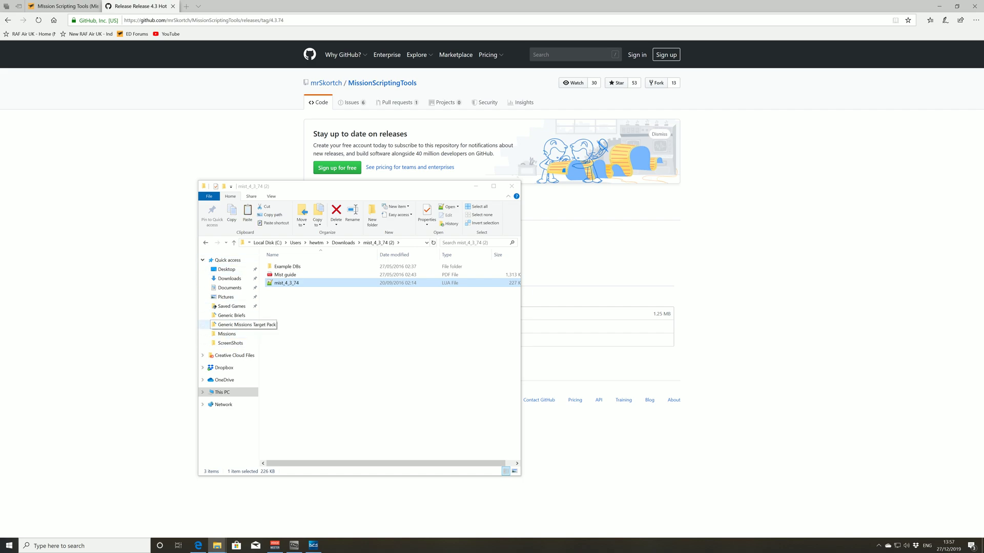
left_click(227, 334)
left_click(308, 242)
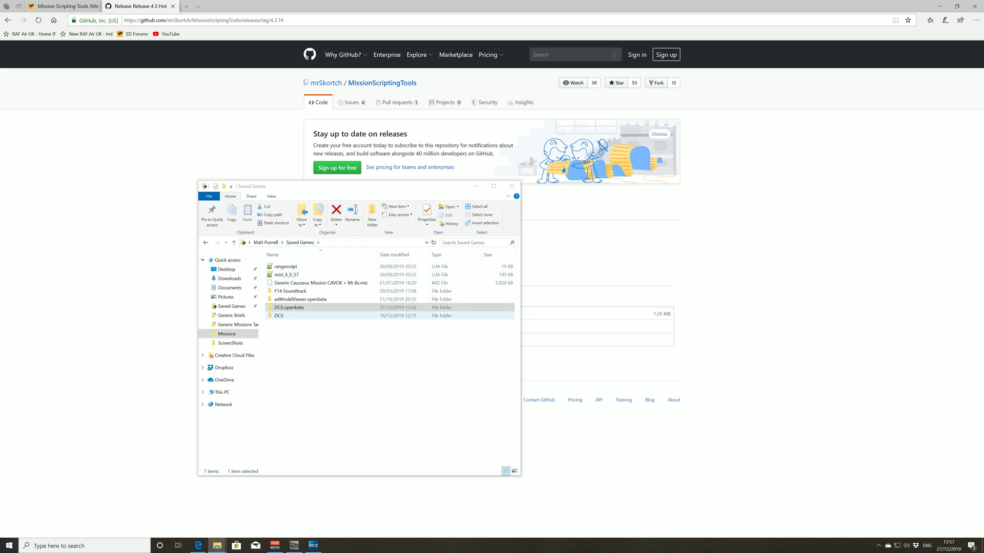
left_click(359, 379)
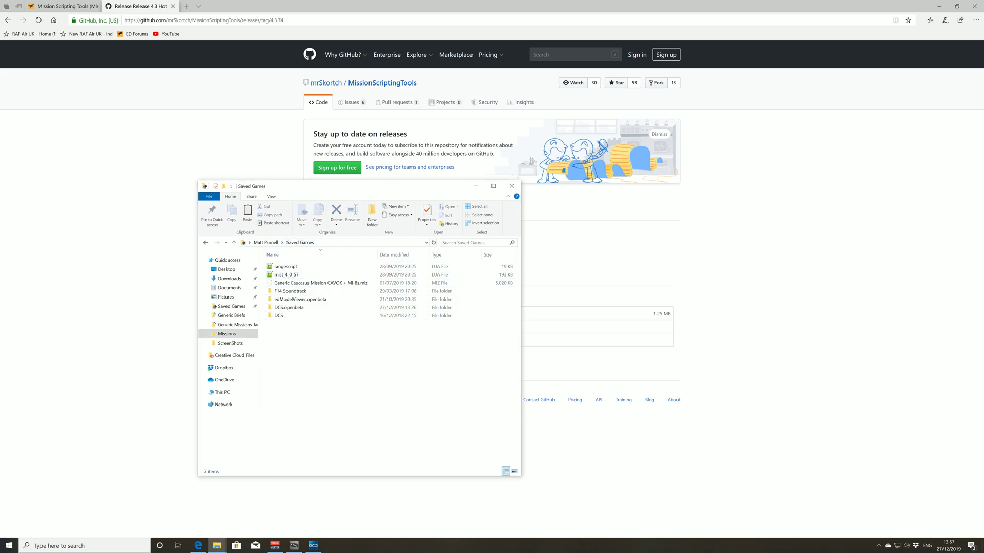
key("ctrl+v")
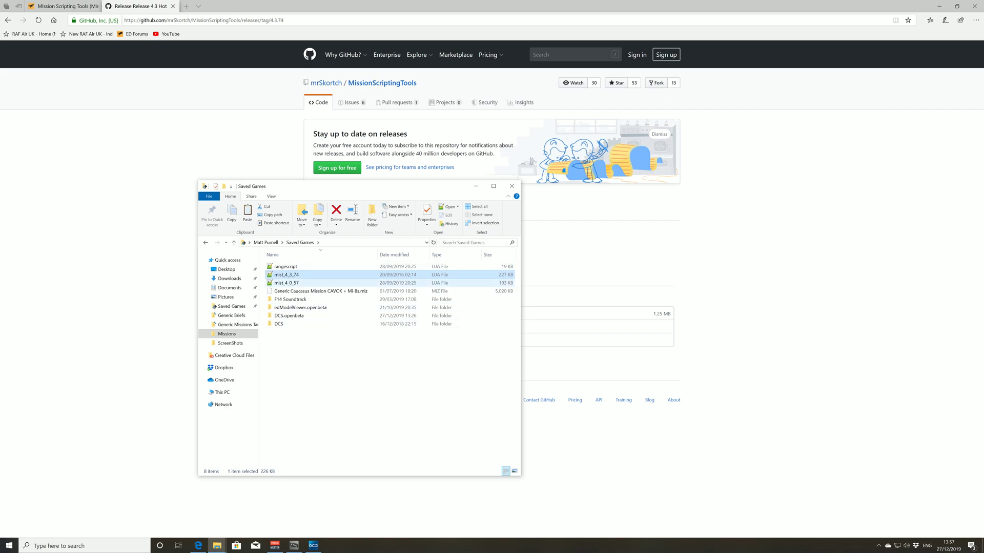
left_click(287, 283)
key("Delete")
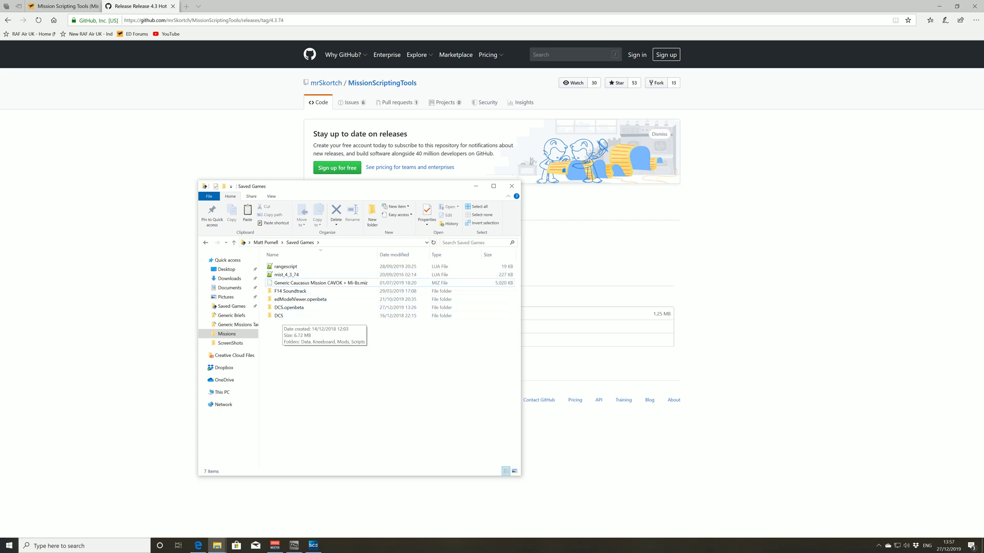
Return to the mist_4_3_74 (2) folder and open Mist guide.pdf.
left_click(205, 242)
left_click(205, 243)
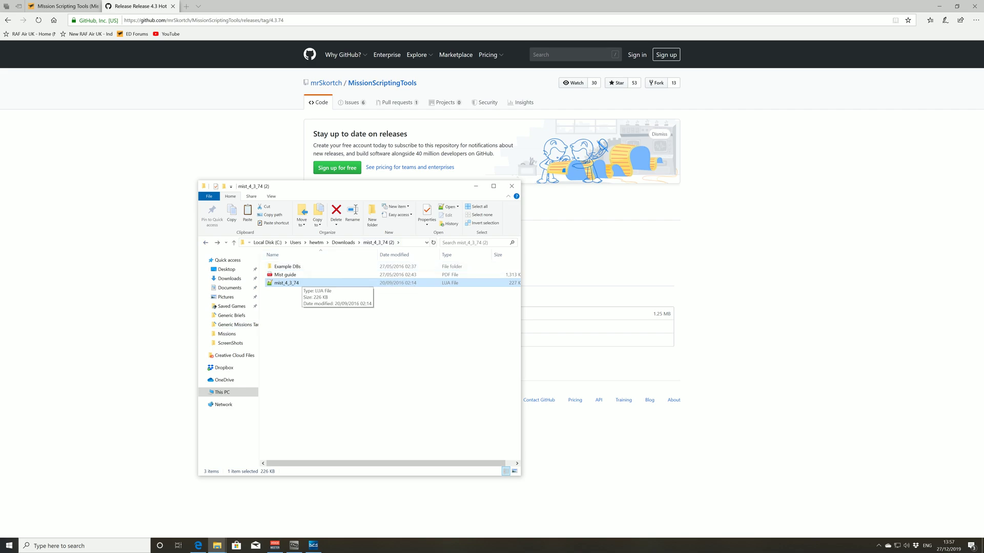
double_click(286, 266)
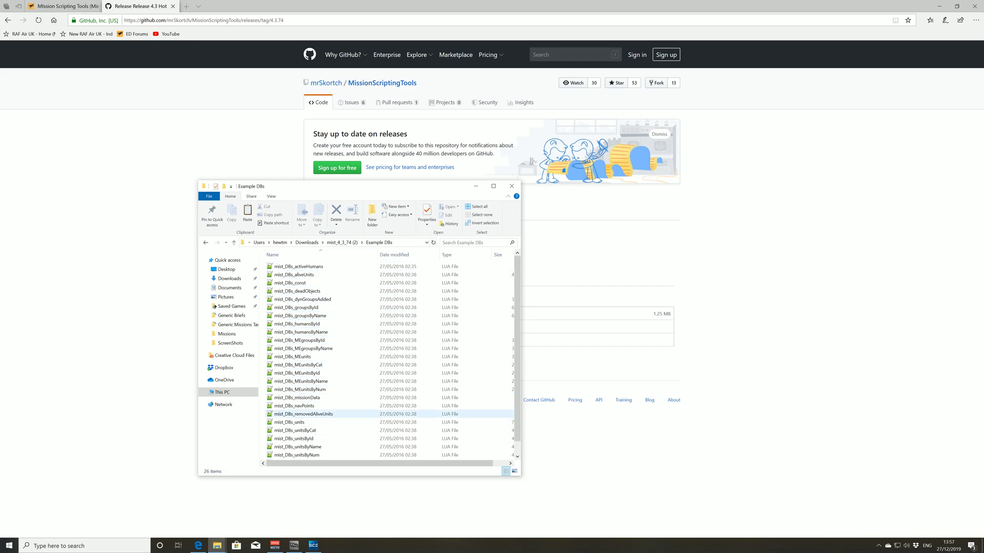
key("alt+Left")
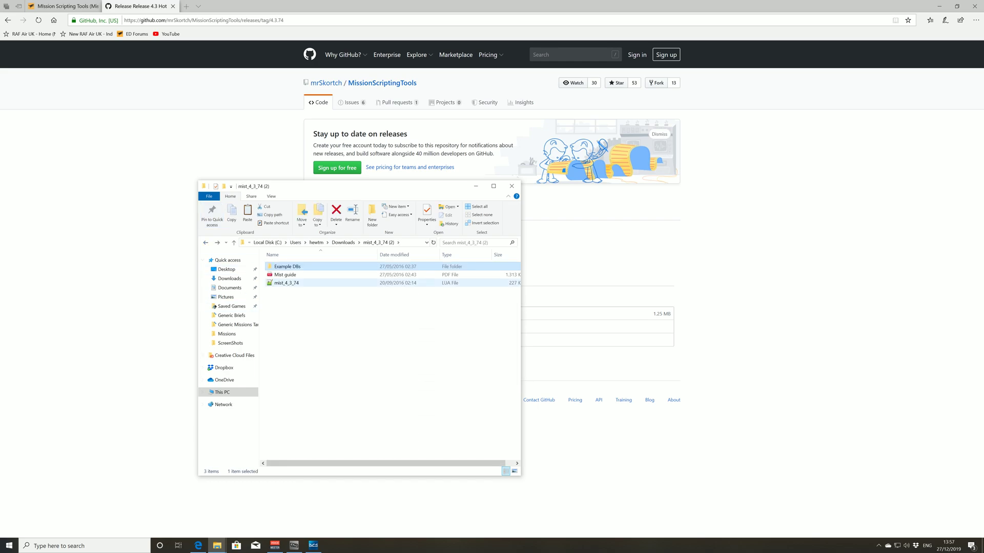
double_click(286, 275)
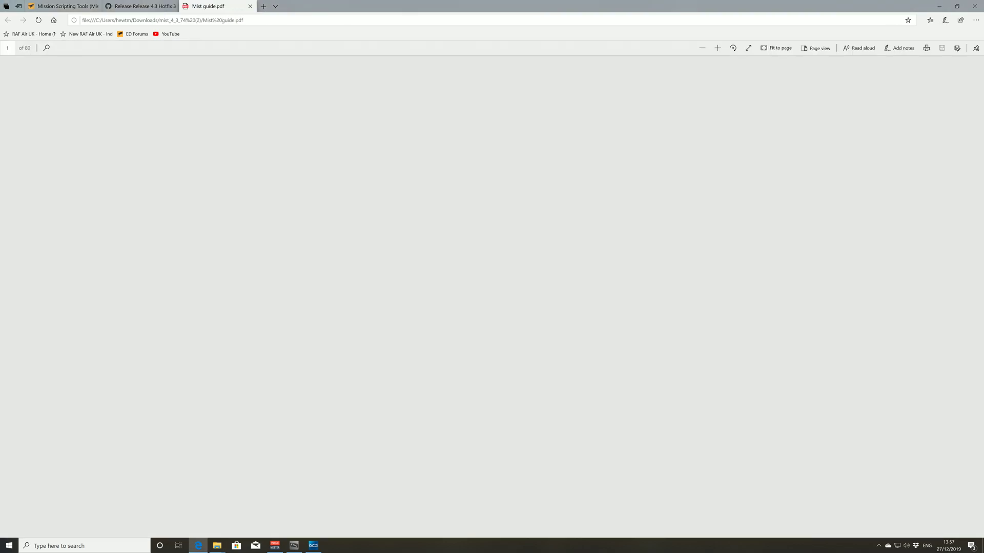
Read the Mist guide PDF through to page 9, then bring the DCS Mission Editor back.
scroll(491, 298, "down", 20)
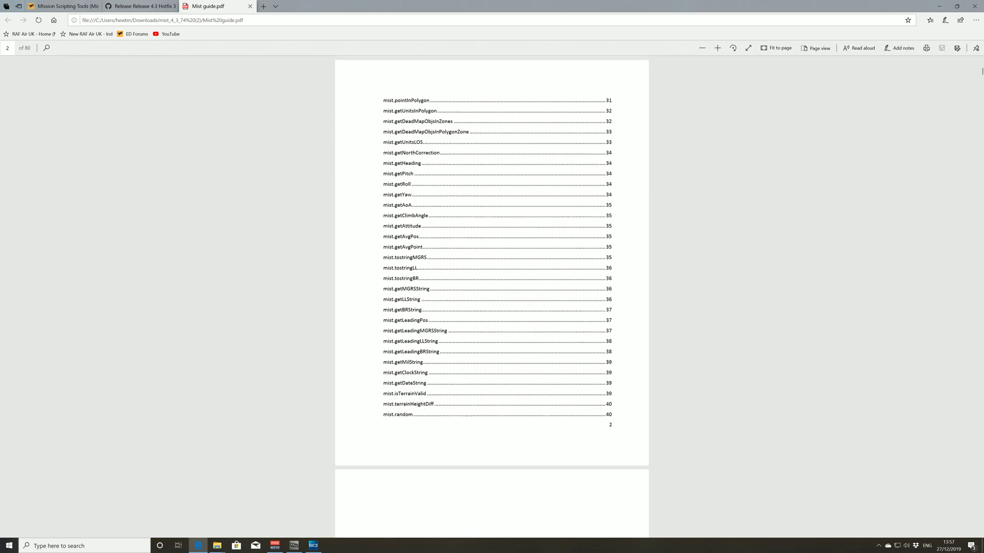
scroll(492, 298, "up", 20)
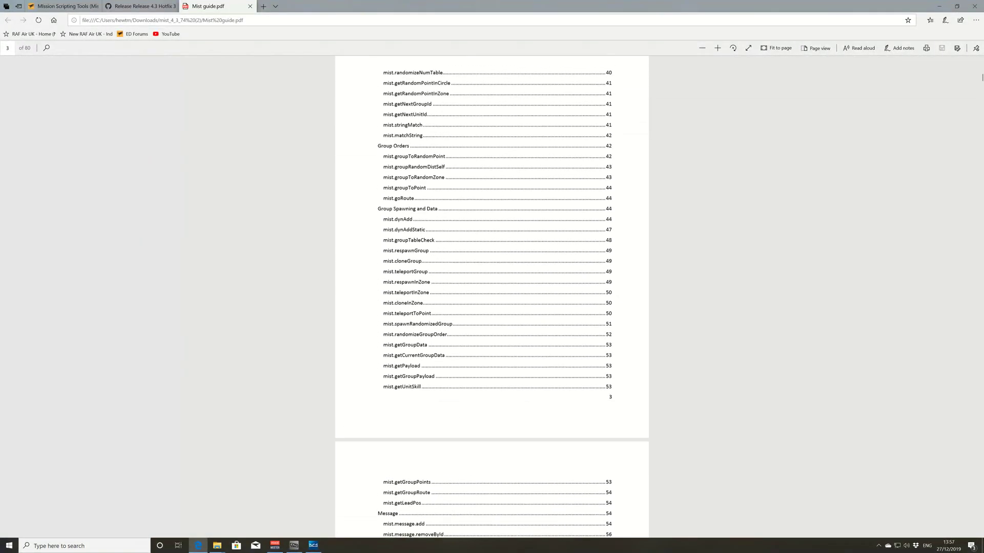
scroll(492, 296, "down", 20)
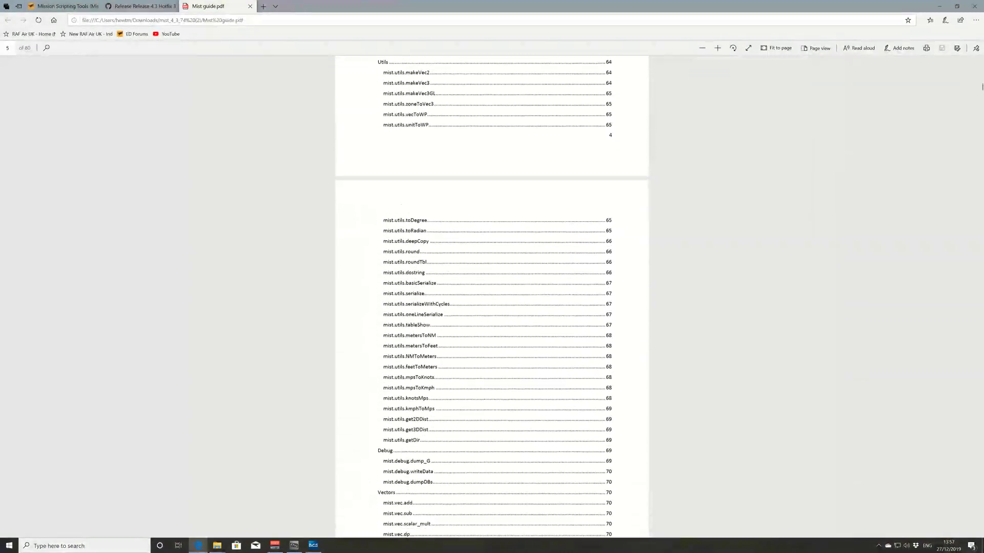
scroll(492, 297, "down", 8)
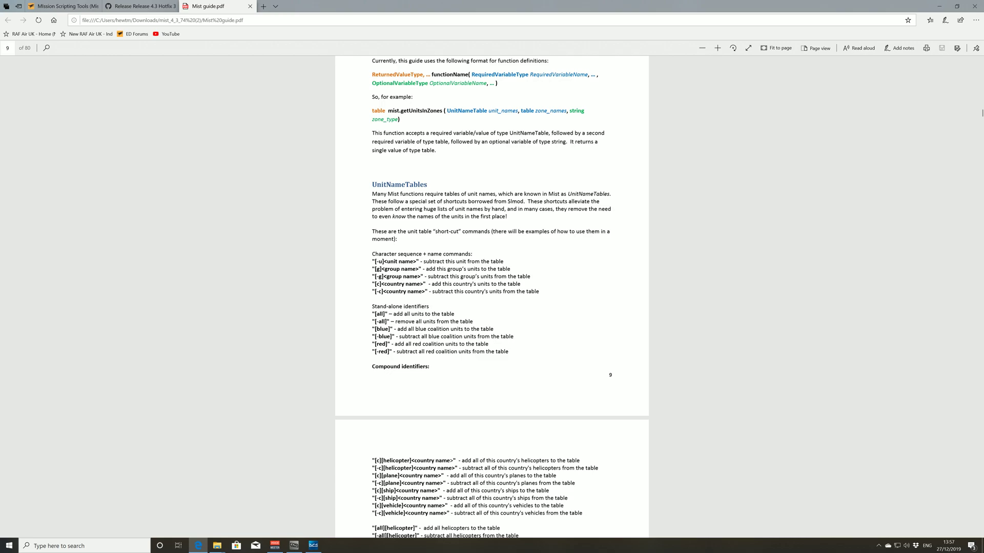
left_click(313, 545)
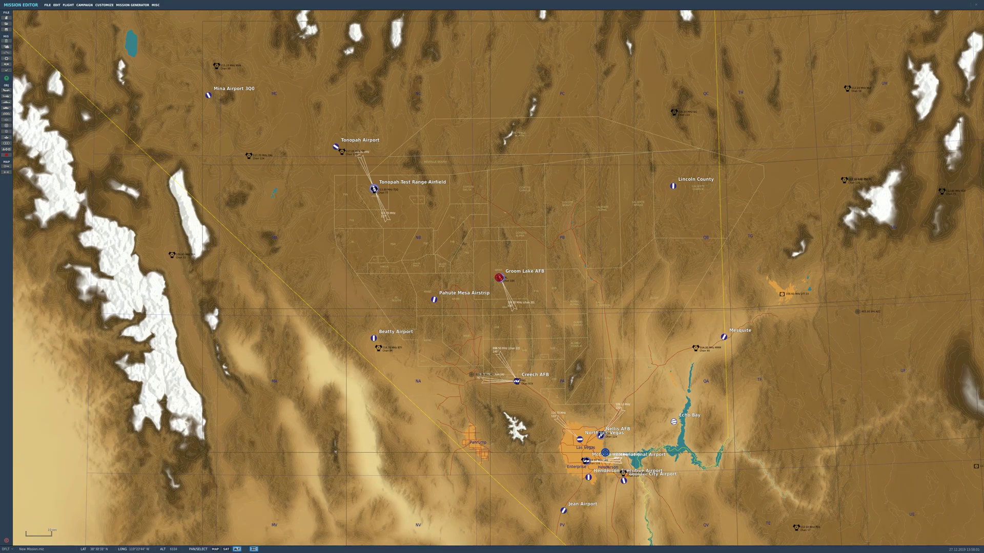
Create a new ONCE trigger named MIST.
left_click(7, 53)
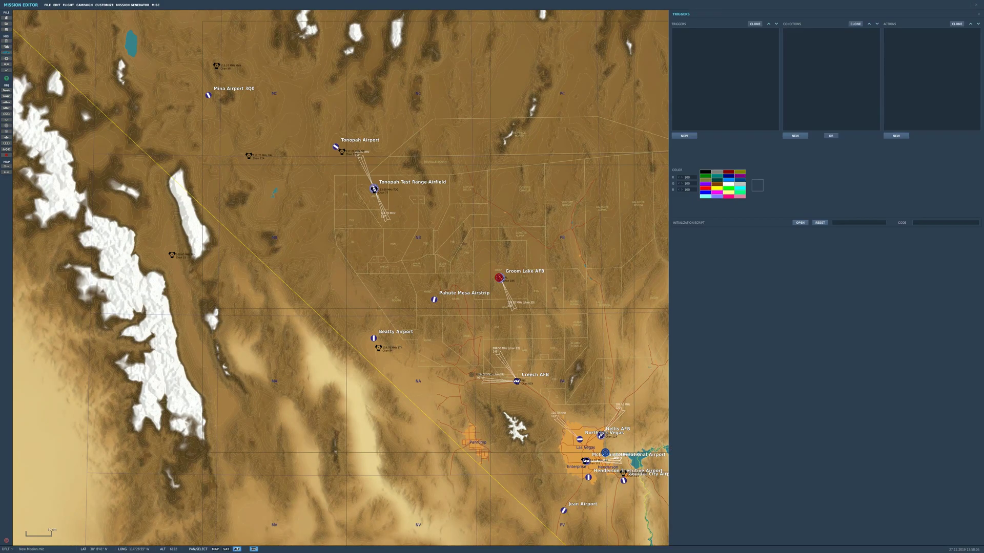
left_click(684, 136)
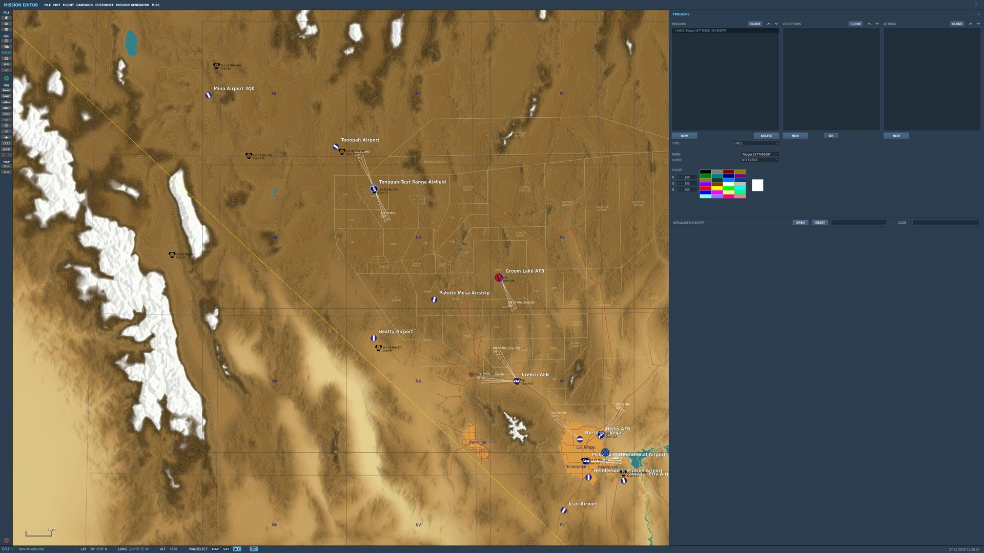
left_click_drag(772, 154, 741, 154)
key("ctrl+a")
type("MI")
Give the MIST trigger a TIME MORE condition.
left_click(795, 135)
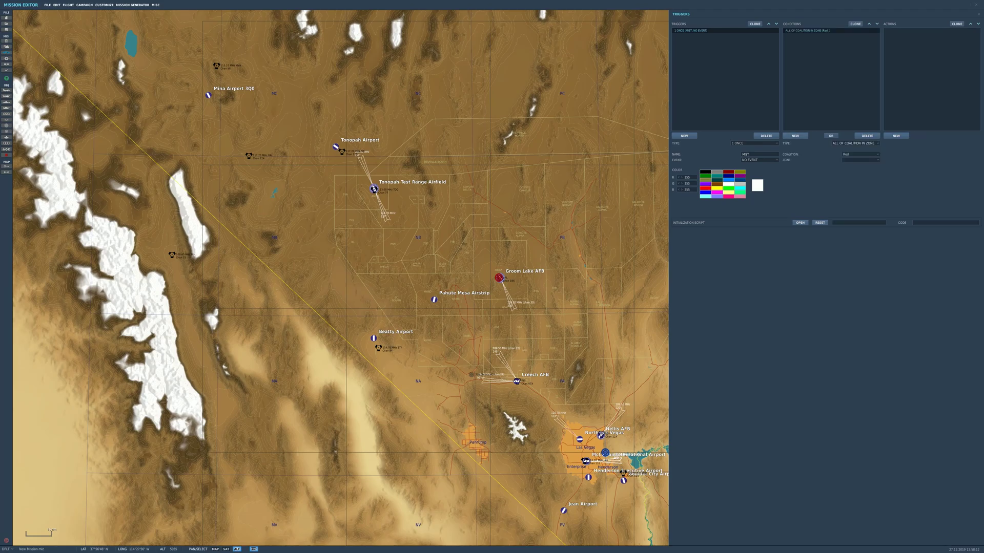
left_click(855, 143)
scroll(867, 174, "down", 5)
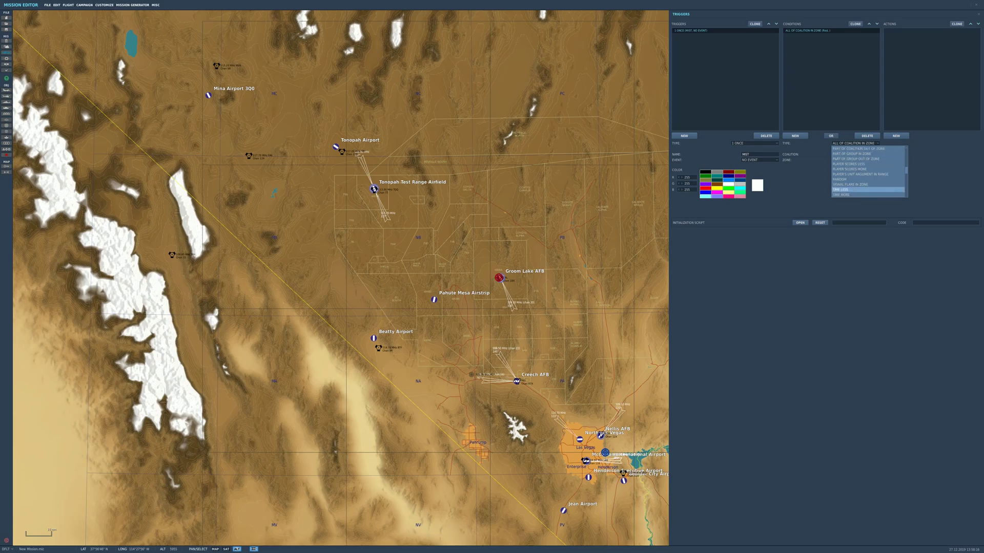
left_click(850, 180)
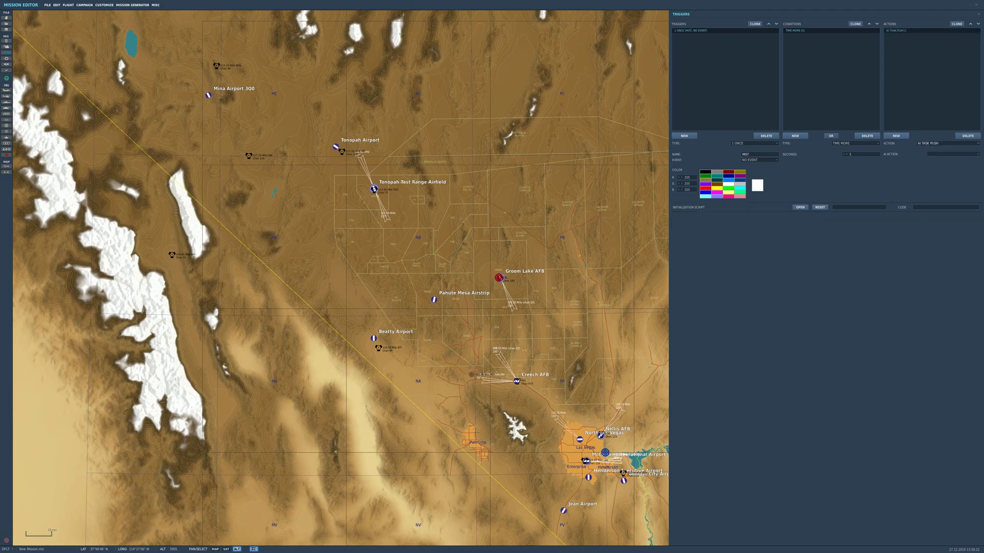
Set the first action to DO SCRIPT FILE loading mist_4_3_74.lua, and add a second action.
left_click(948, 143)
scroll(943, 184, "down", 5)
scroll(943, 185, "down", 1)
scroll(943, 184, "up", 3)
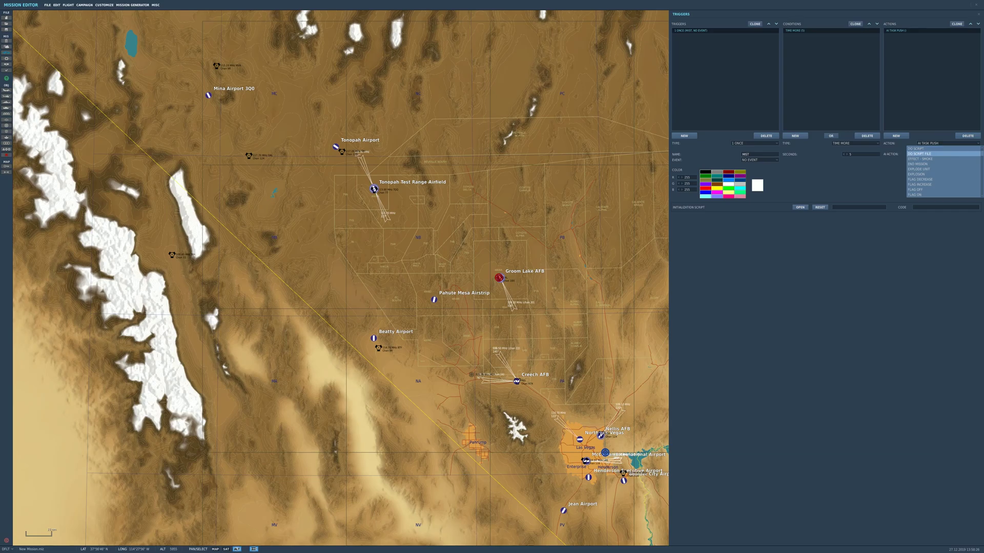
left_click(927, 153)
left_click(972, 154)
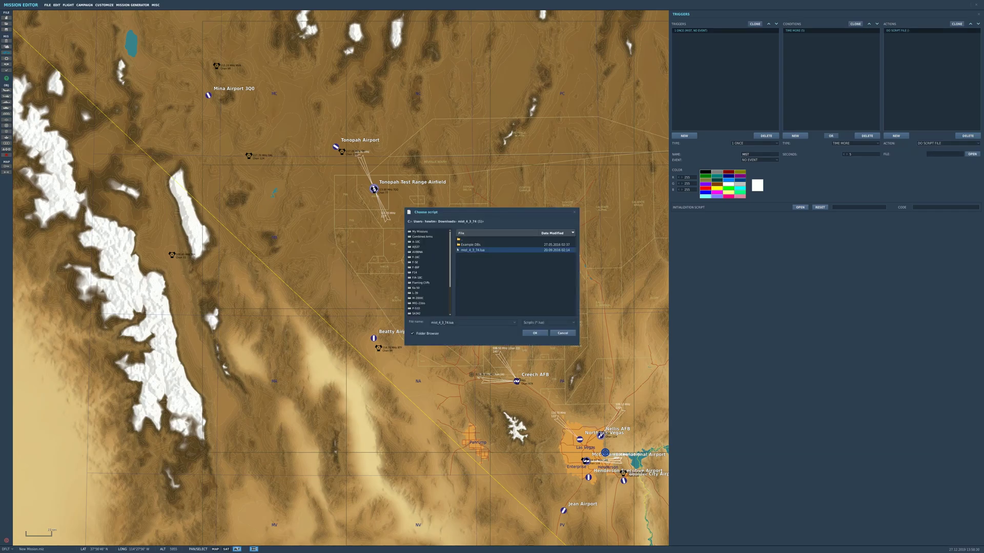
left_click(419, 232)
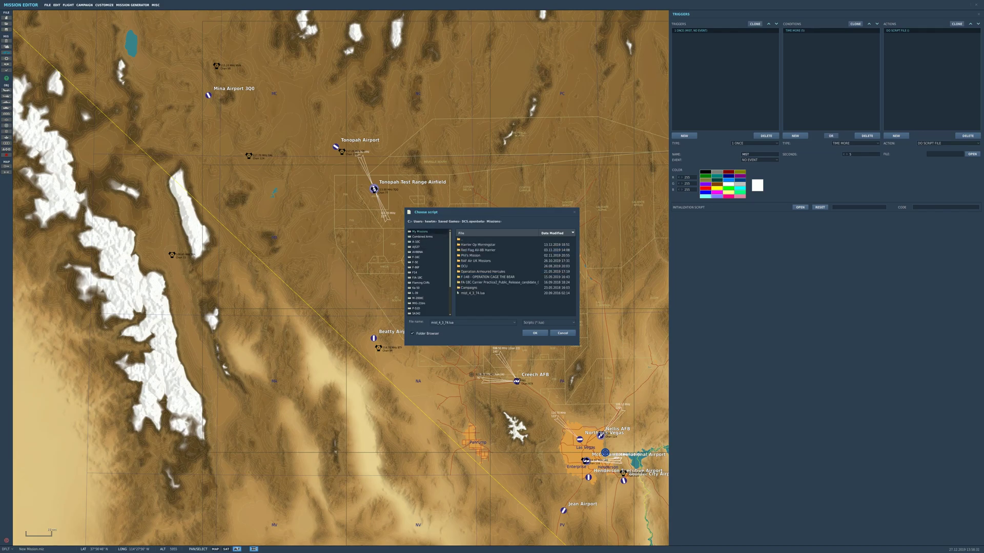
left_click(448, 222)
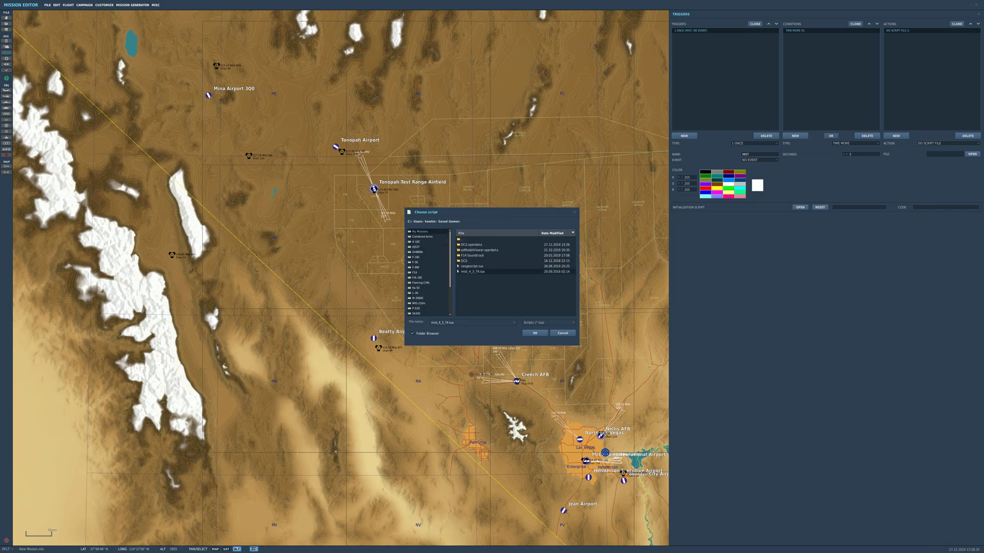
left_click(473, 271)
left_click(534, 333)
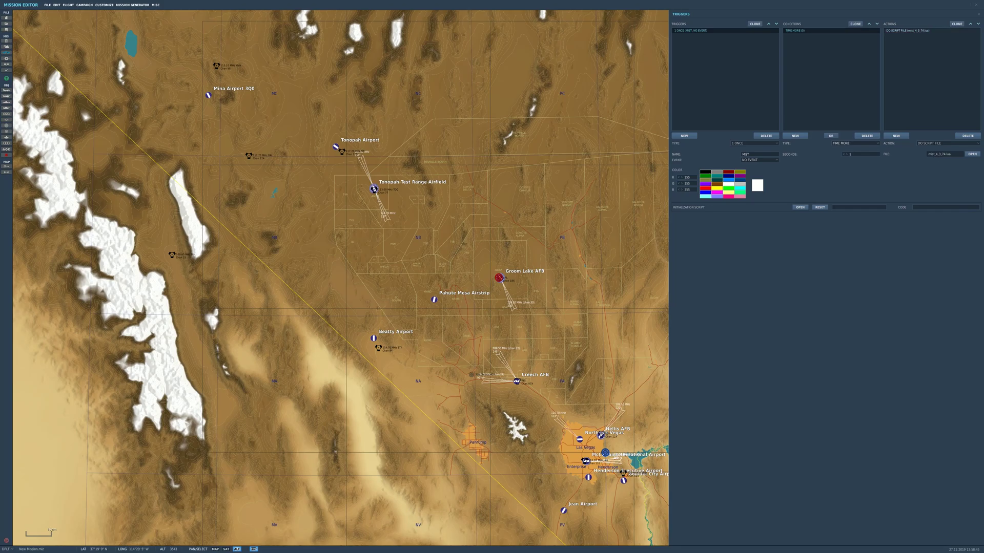
left_click(896, 136)
Make the second action MESSAGE TO ALL with the text 'MIST Loaded'.
left_click(948, 154)
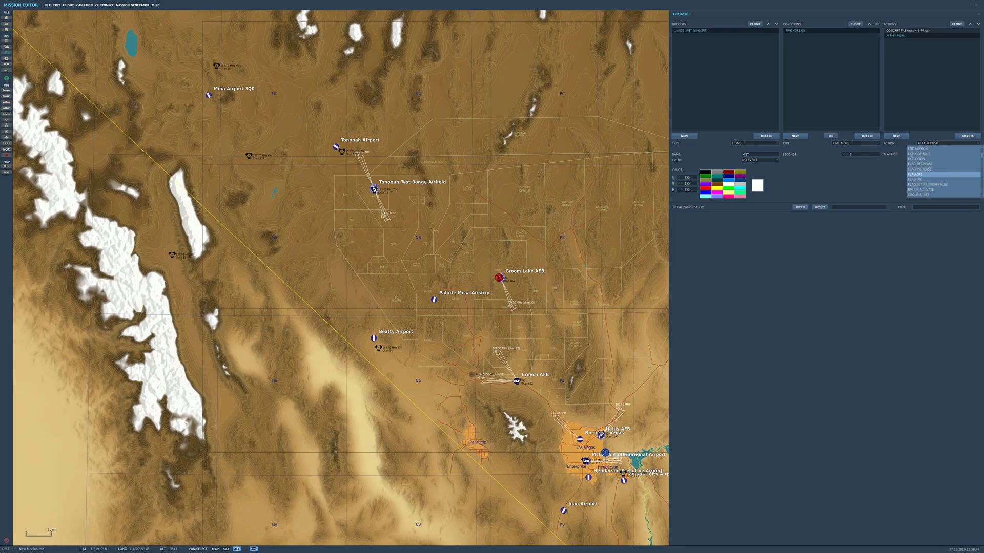
scroll(943, 169, "down", 3)
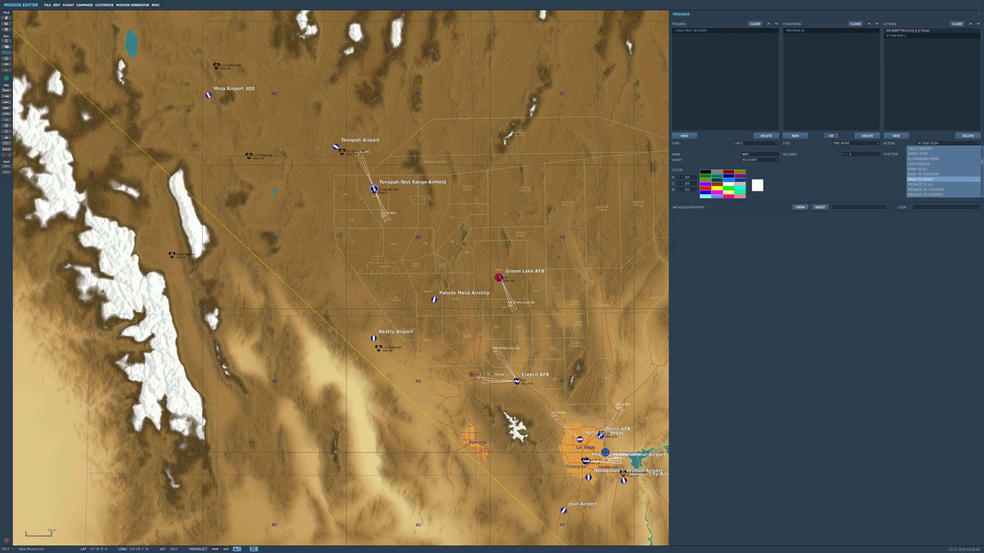
left_click(921, 185)
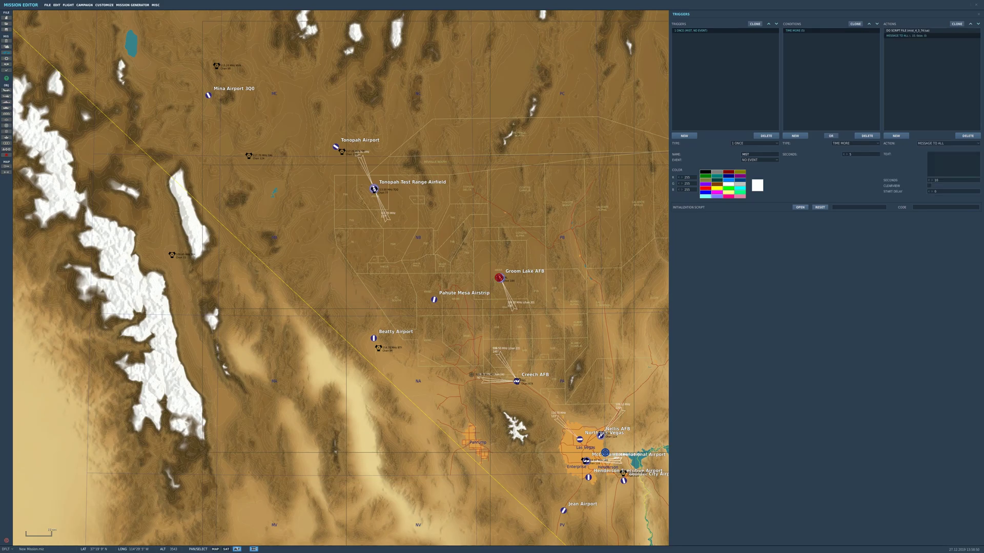
type("MIST Loaded")
type("5")
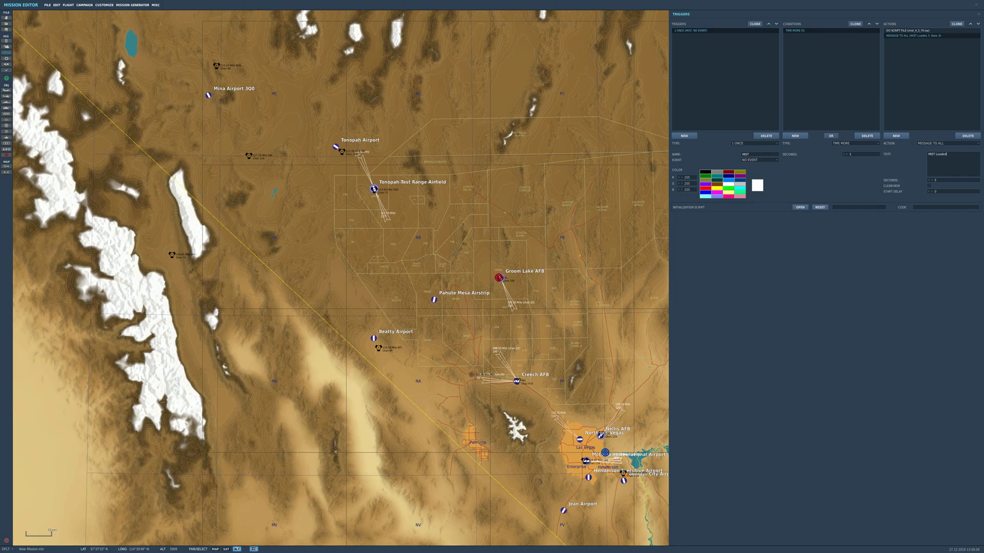